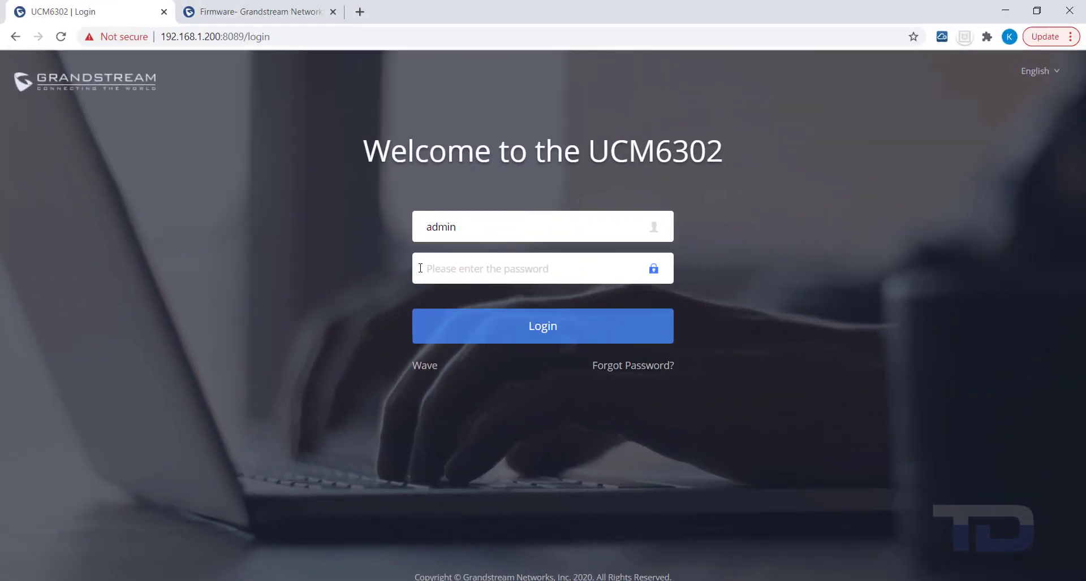
# - Sign in as admin and open the Maintenance User Management list
pyautogui.write('•••••••')
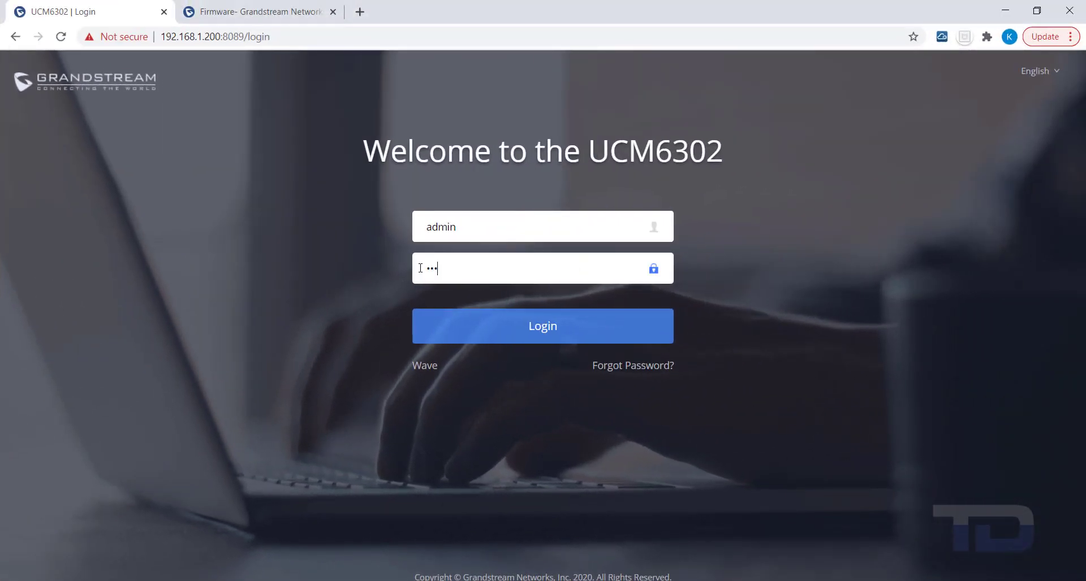
pyautogui.write('•••••')
pyautogui.press('Return')
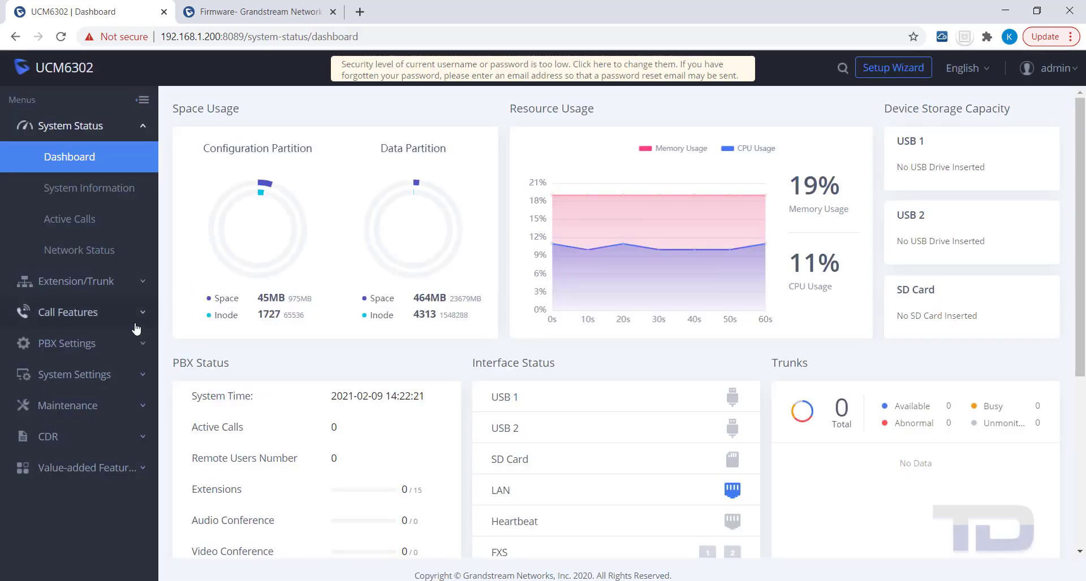
pyautogui.click(139, 410)
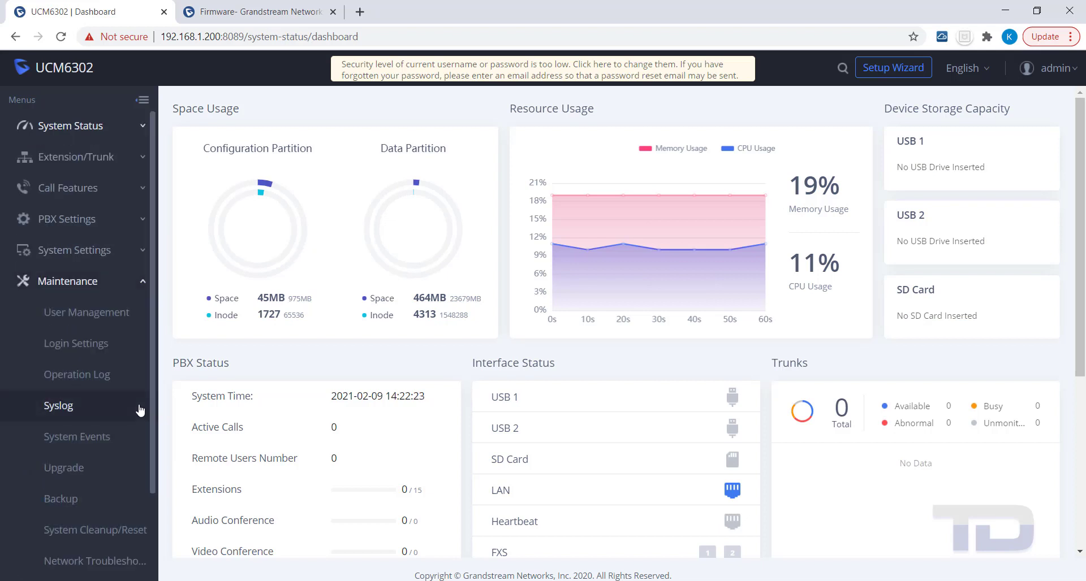
pyautogui.click(70, 320)
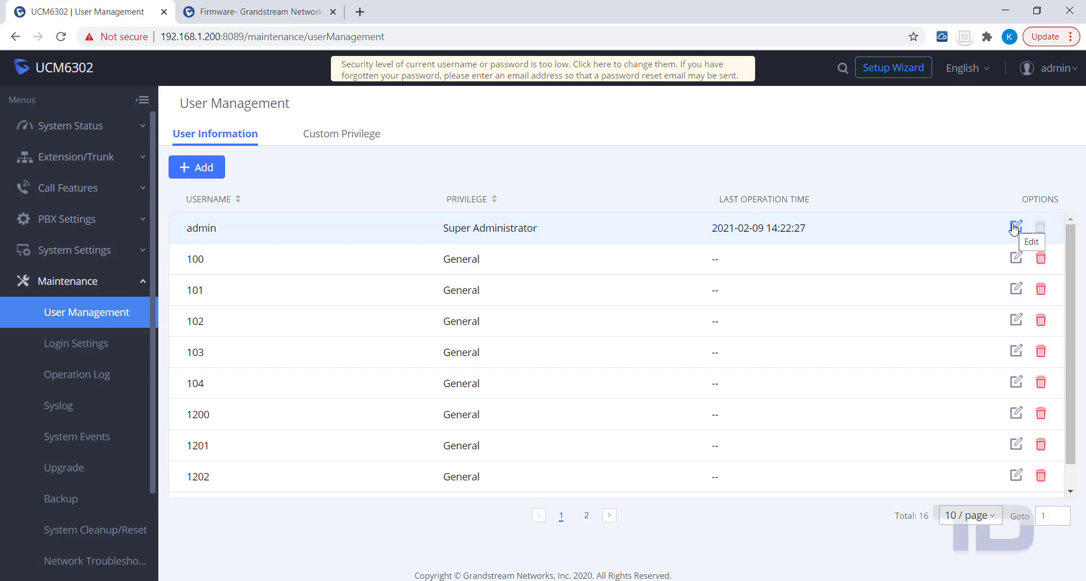
# - Open the admin account's edit form, then cancel it without changes
pyautogui.click(1015, 227)
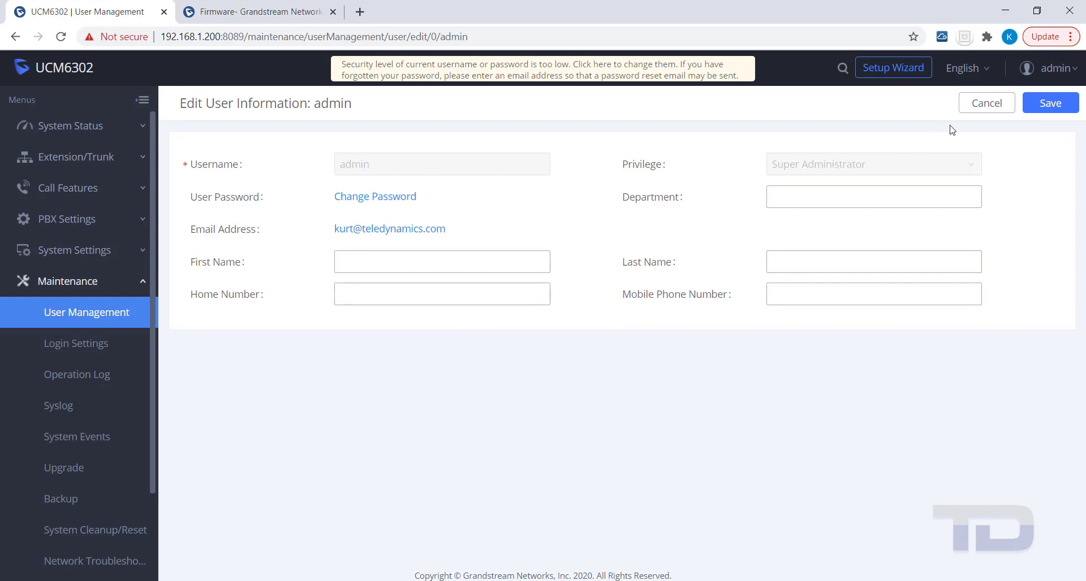
pyautogui.click(980, 109)
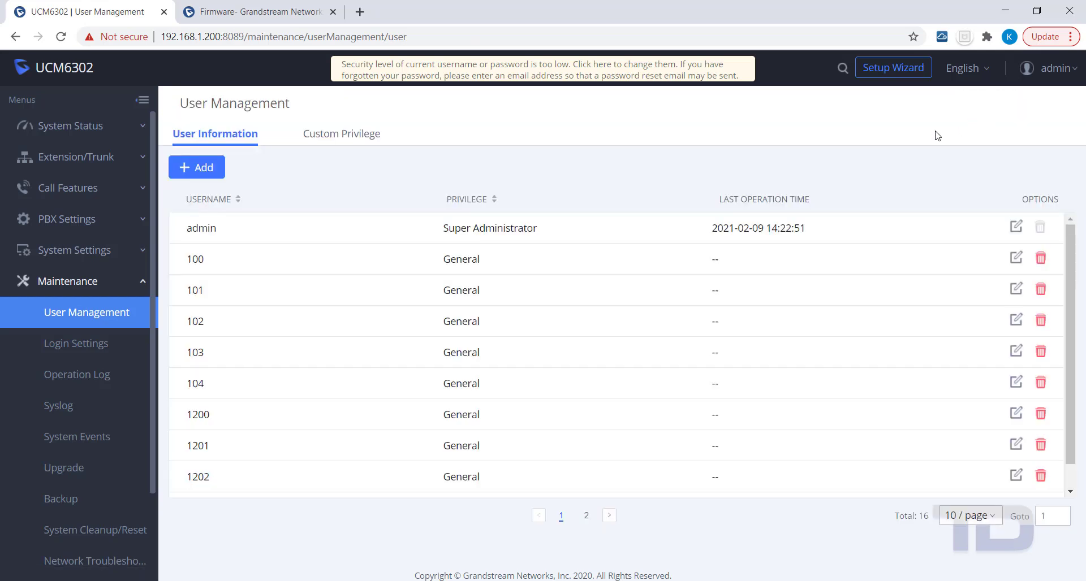
# - In Login Settings, enter the old password, untick Change Password, and type username admin1
pyautogui.click(82, 347)
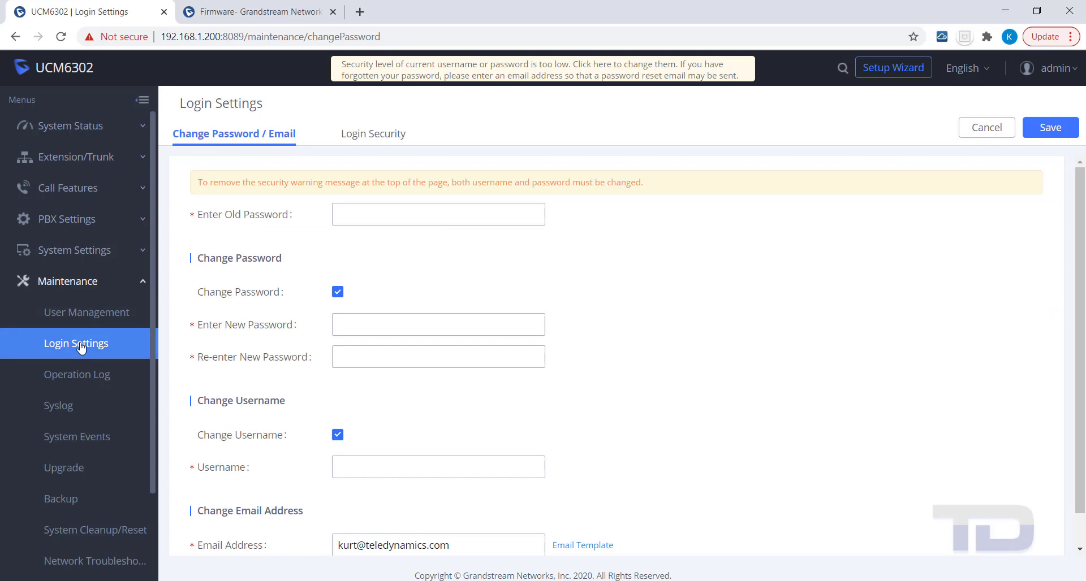
pyautogui.click(405, 218)
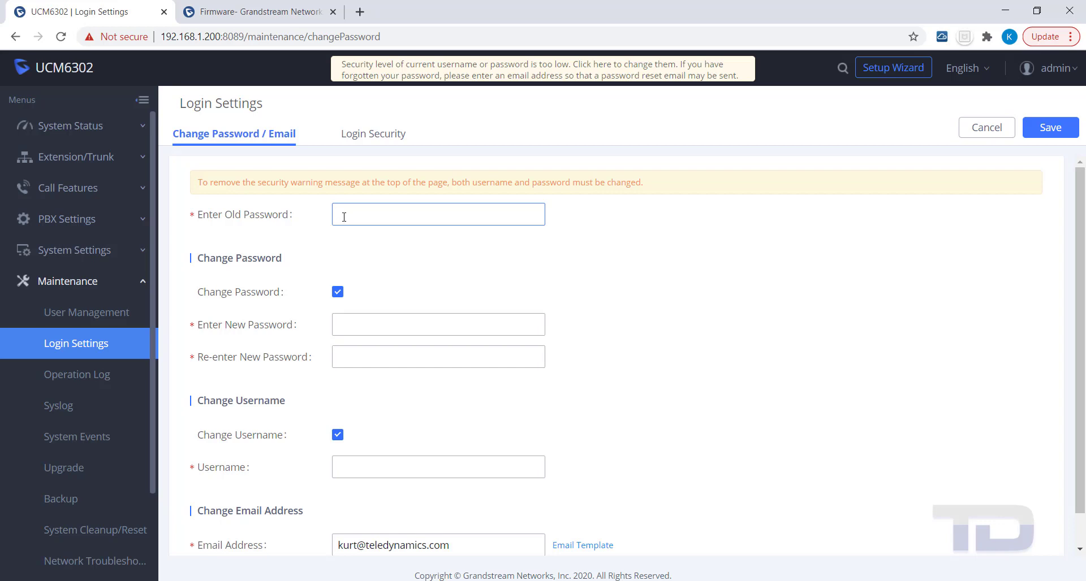
pyautogui.write('•••••••••••')
pyautogui.click(335, 468)
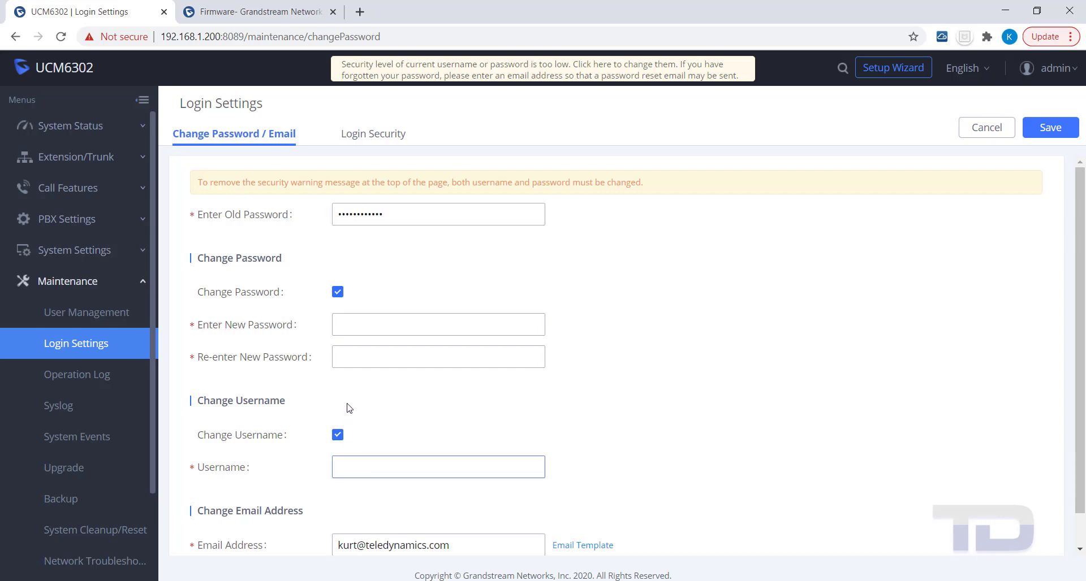
pyautogui.click(339, 298)
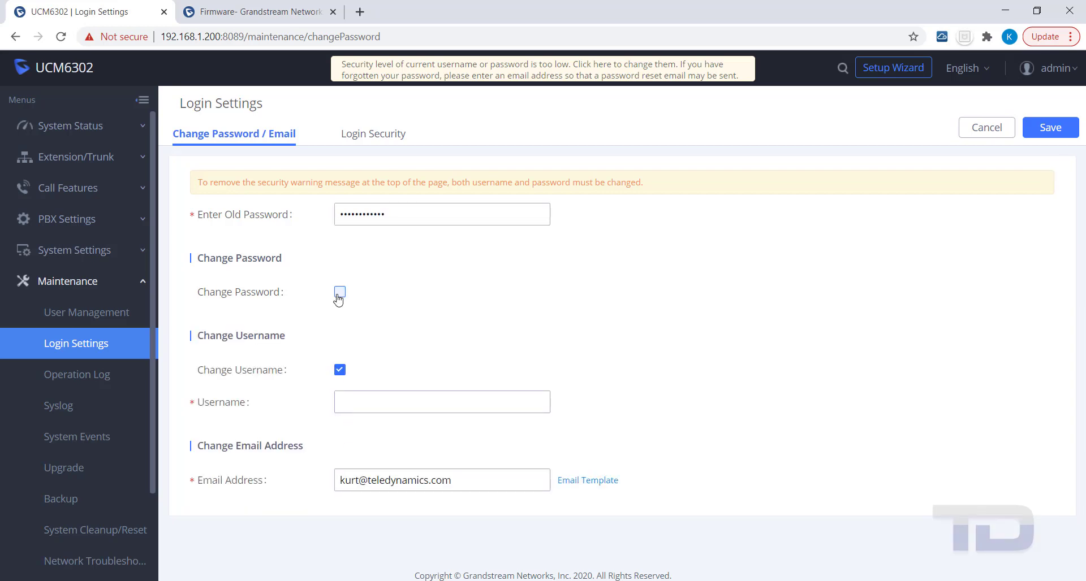
pyautogui.click(345, 403)
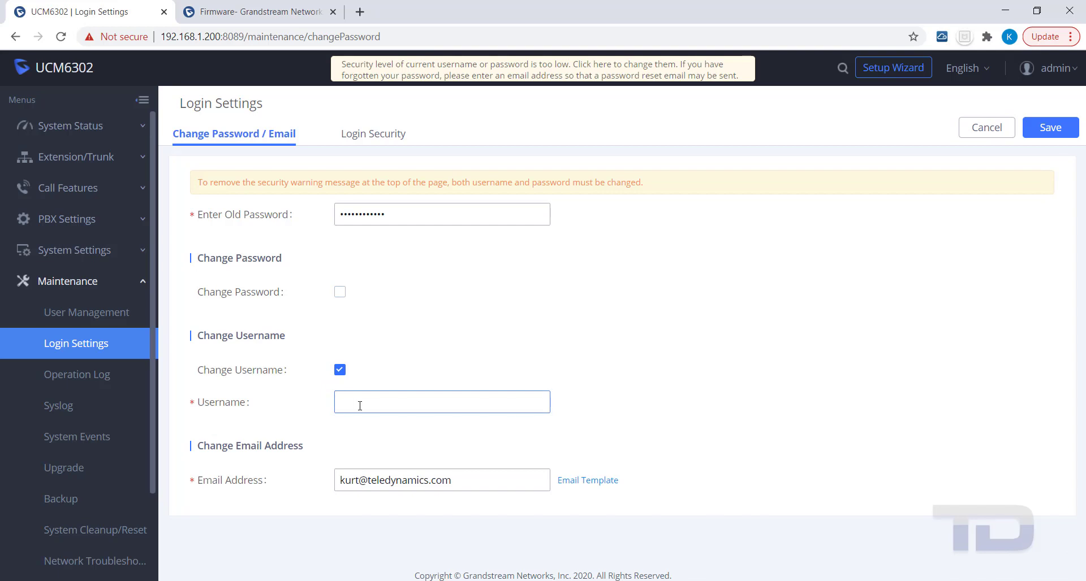
pyautogui.write('admin')
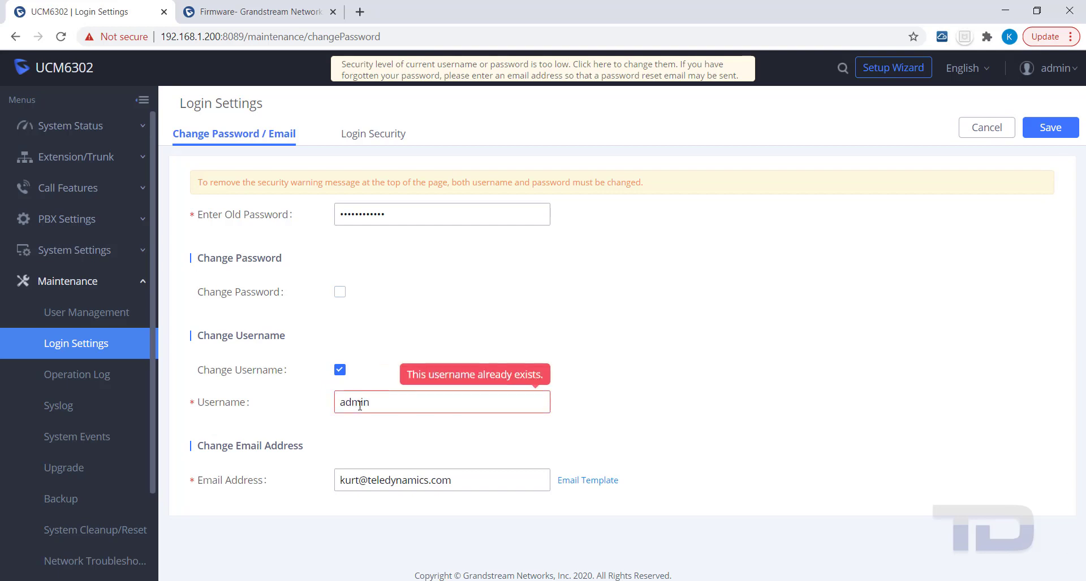
pyautogui.write('1')
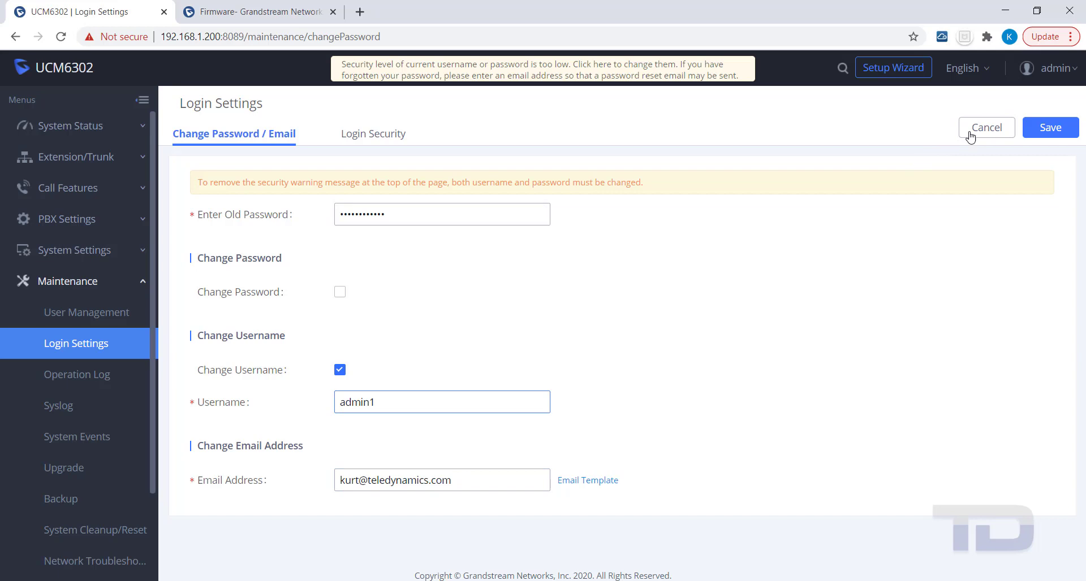
# - Save the username admin1 and log back in as admin1 with the password
pyautogui.click(1050, 129)
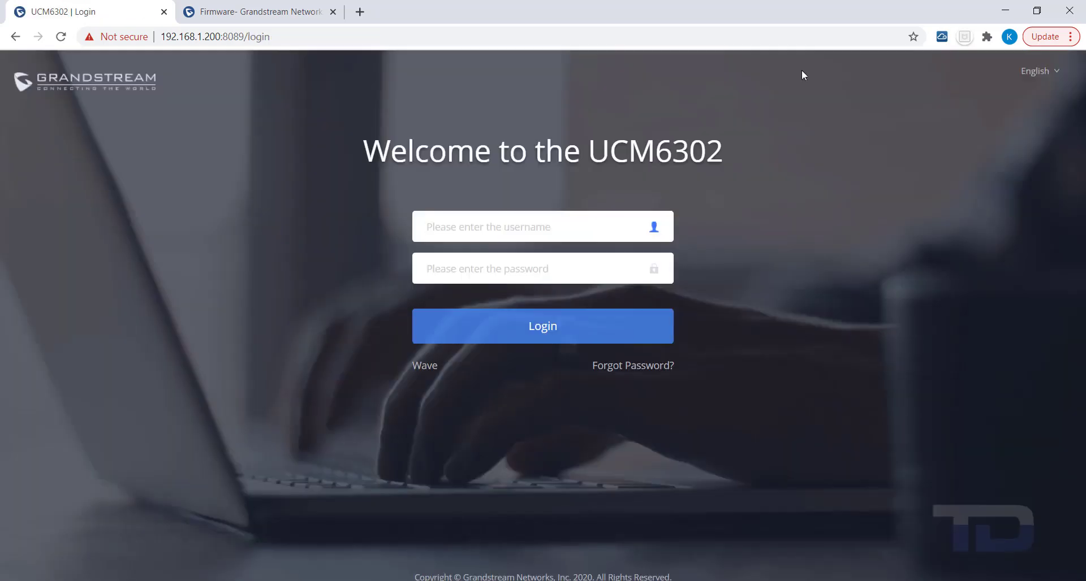
pyautogui.write('admin1')
pyautogui.press('Tab')
pyautogui.write('•••')
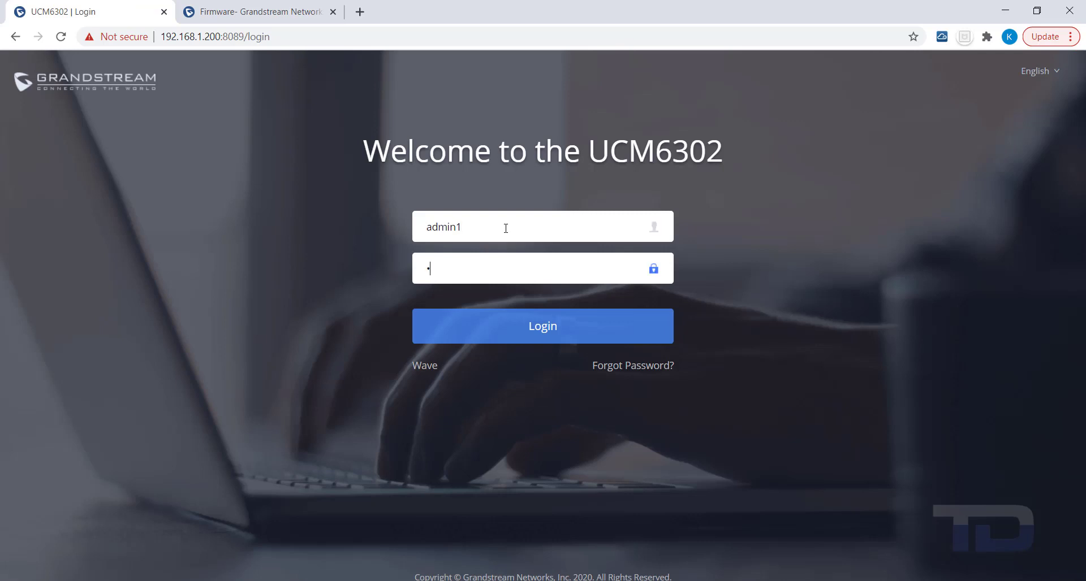
pyautogui.write('••••••••')
pyautogui.press('Return')
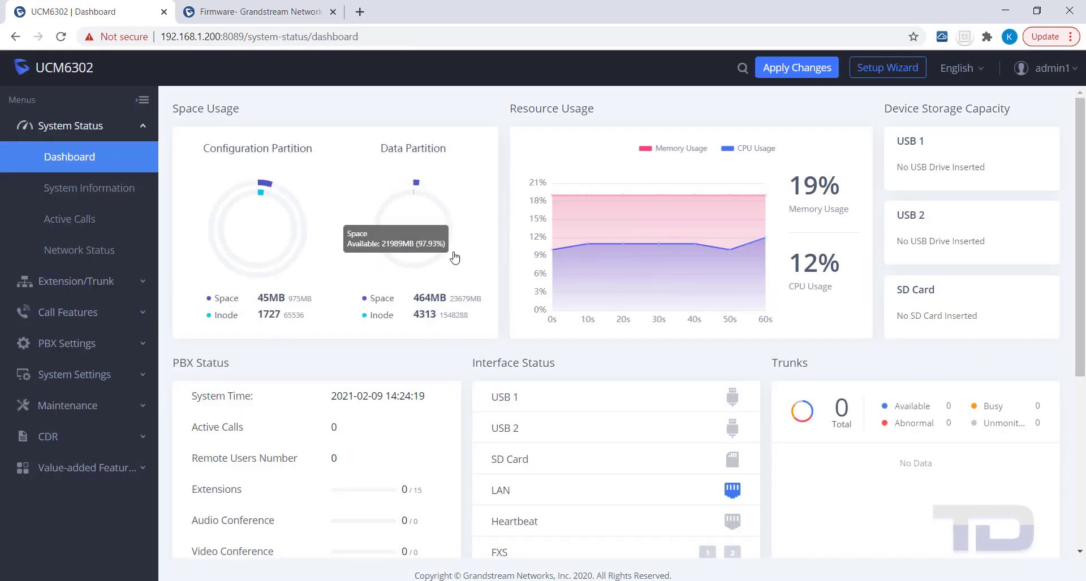
# - Apply the pending changes so the configuration reloads, then open the admin1 account menu
pyautogui.click(797, 69)
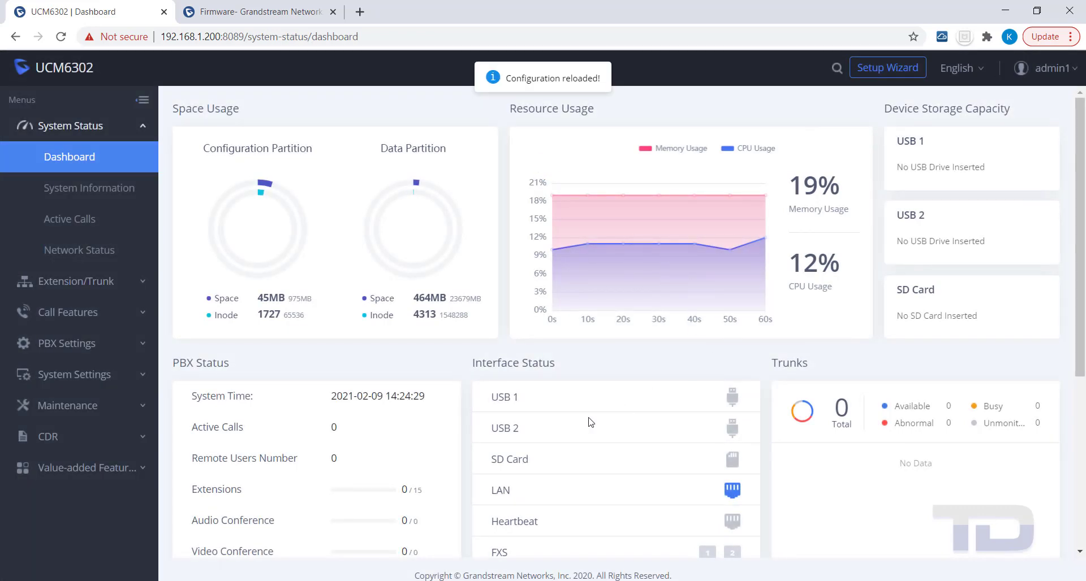
pyautogui.moveTo(222, 225)
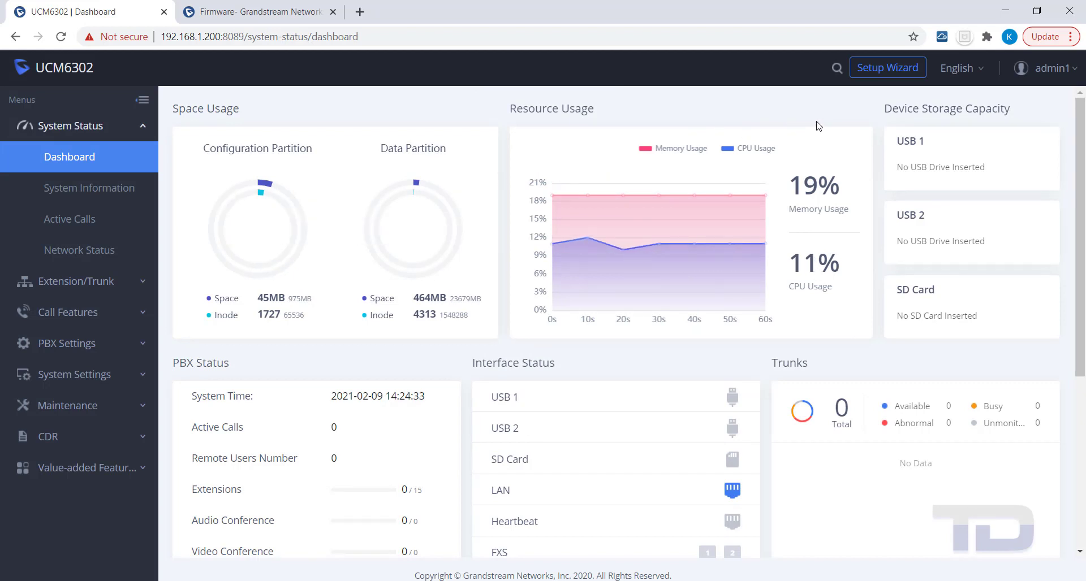
pyautogui.click(1074, 72)
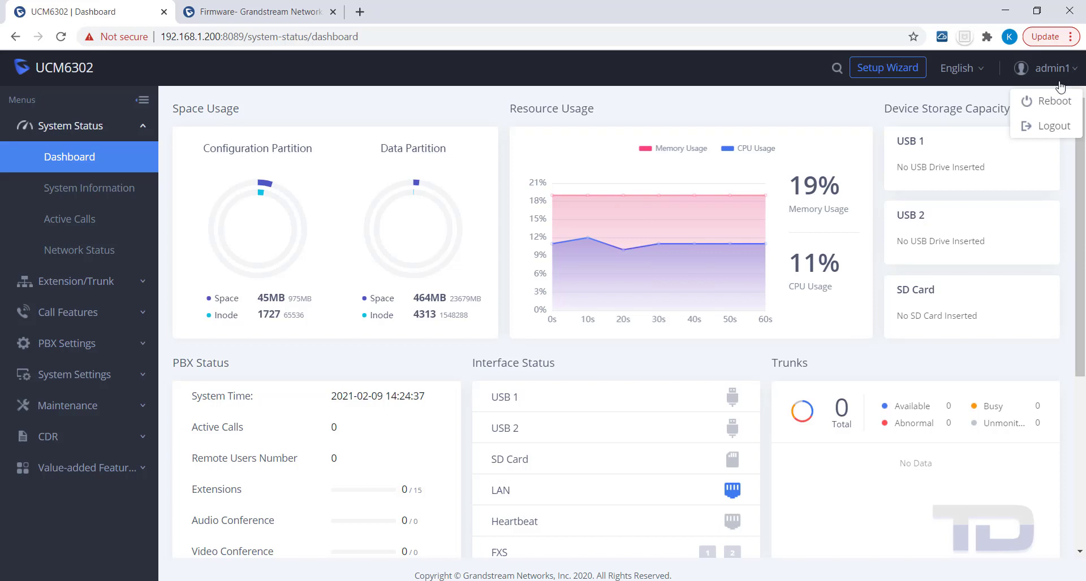
# - Log out, request a Forgot Password reset email for admin1, and switch to Outlook
pyautogui.click(1060, 132)
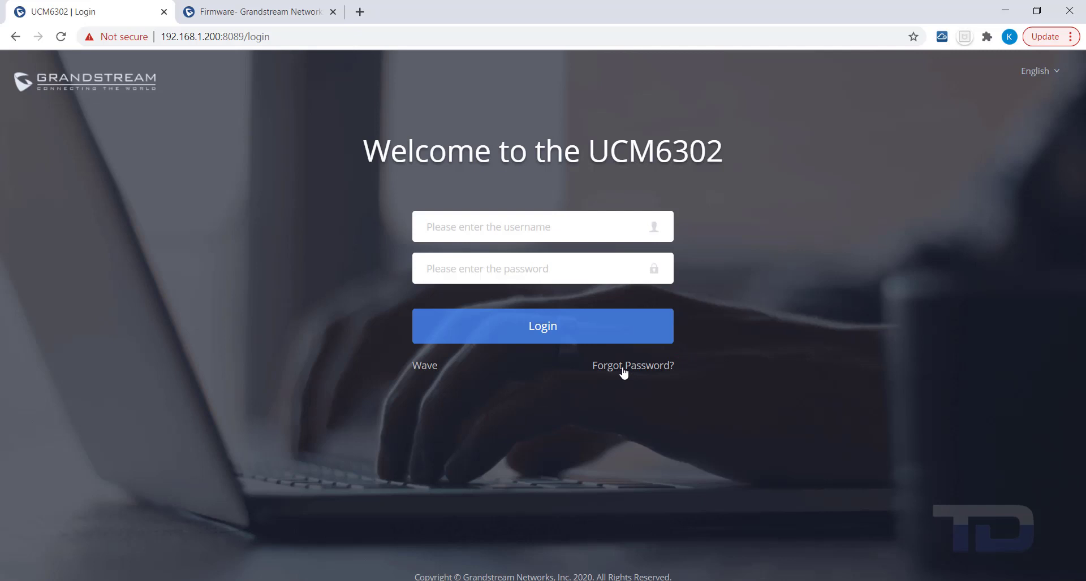
pyautogui.click(623, 367)
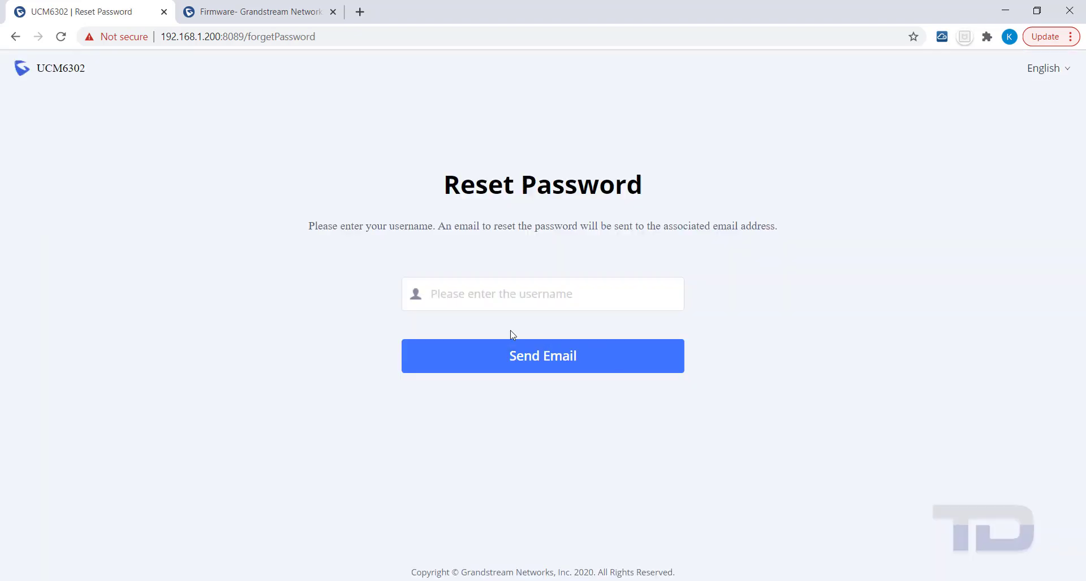
pyautogui.click(451, 300)
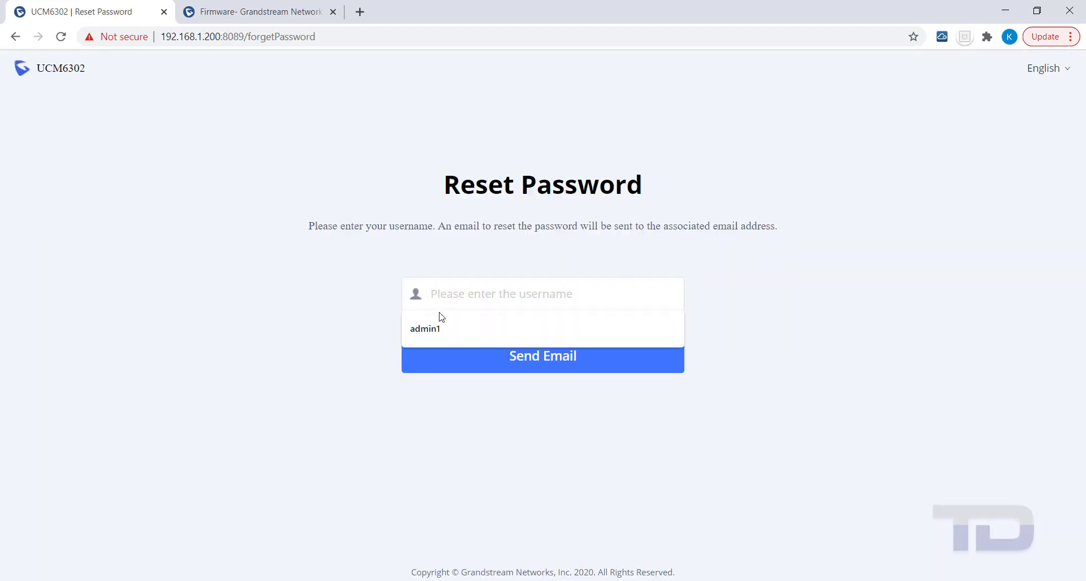
pyautogui.click(429, 326)
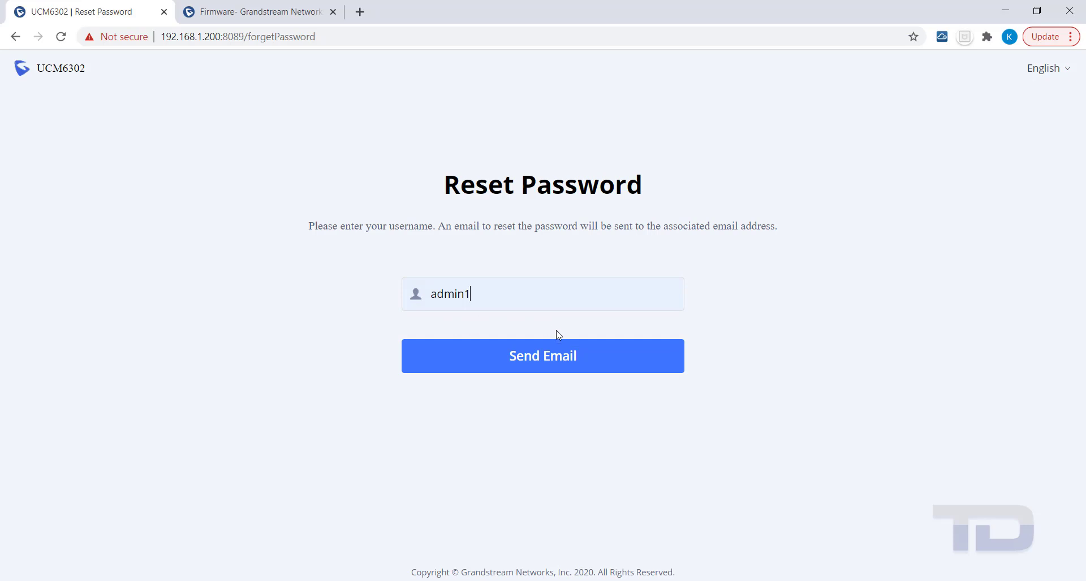
pyautogui.click(523, 362)
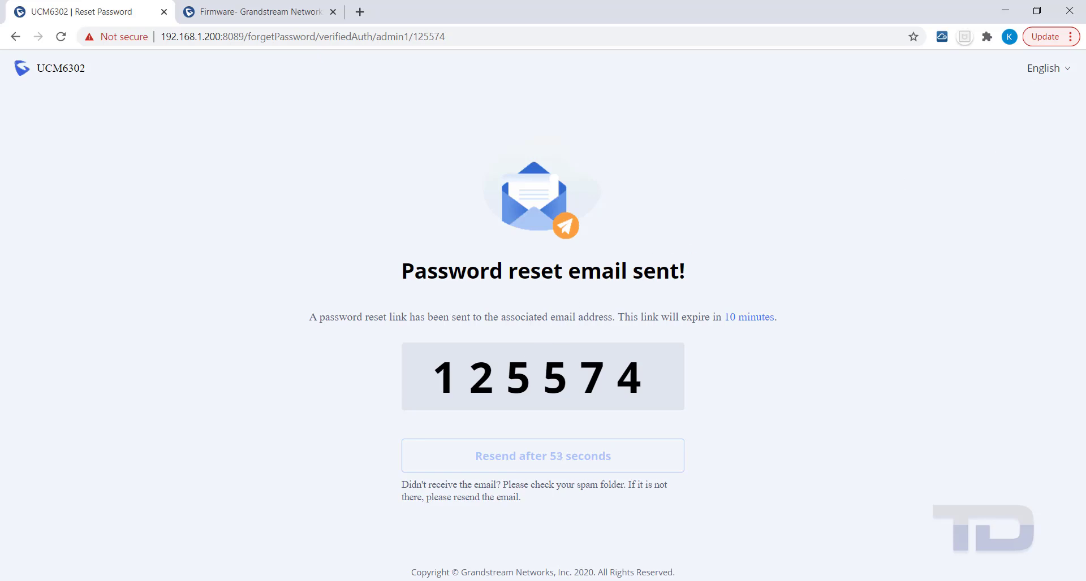
pyautogui.hotkey('alt', 'Tab')
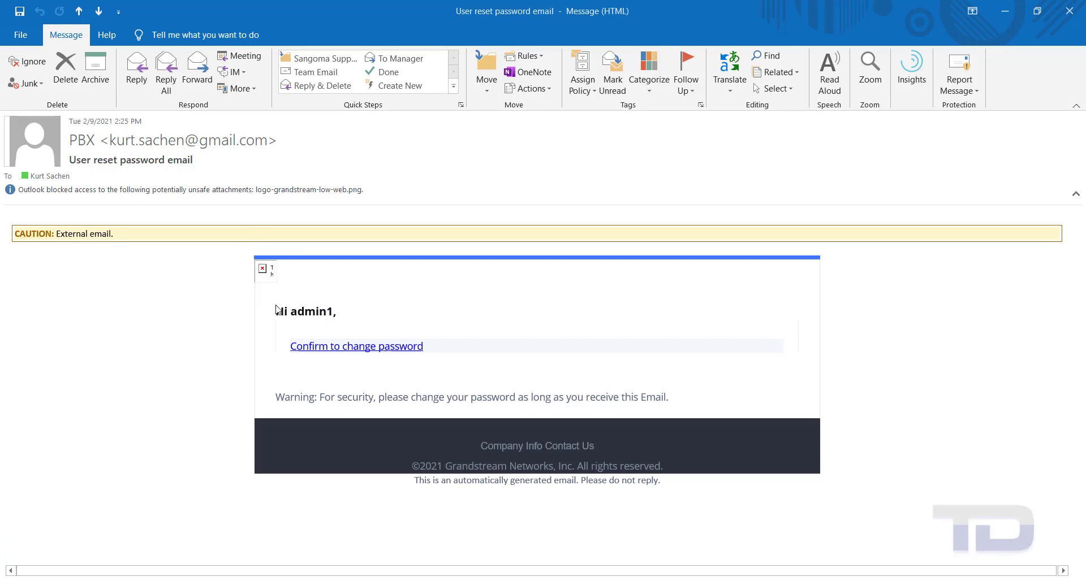
# - Follow the 'Confirm to change password' link in the reset email
pyautogui.click(333, 347)
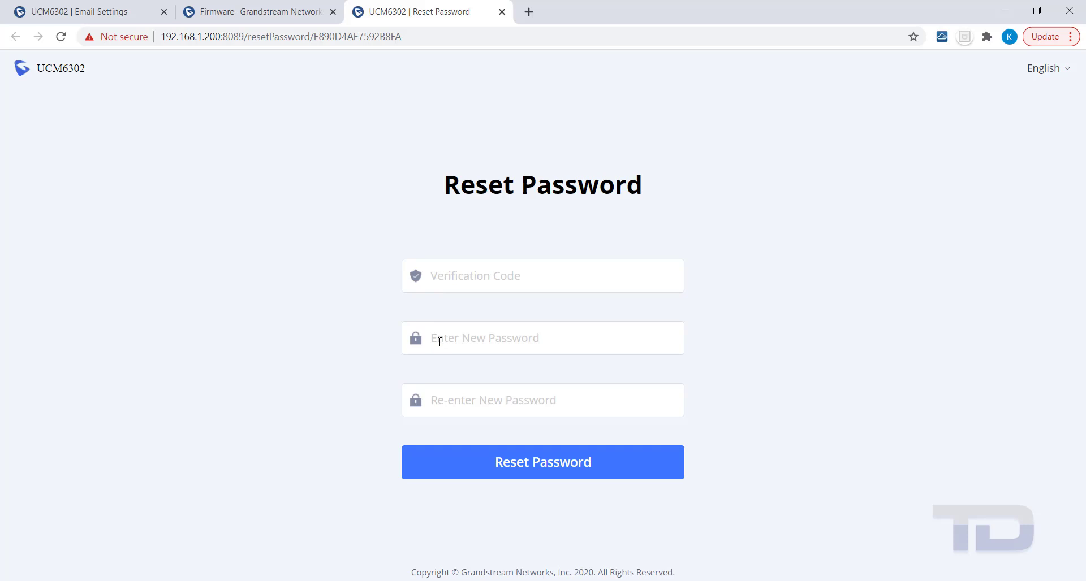
# - Enter the new password twice, paste the emailed verification code, and submit the reset
pyautogui.write('•••')
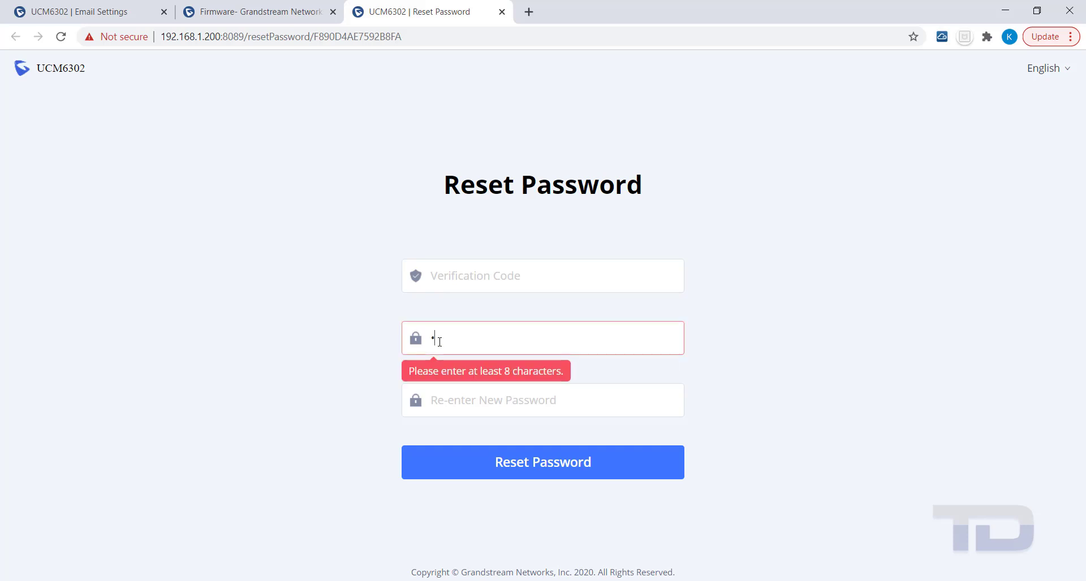
pyautogui.write('••••••')
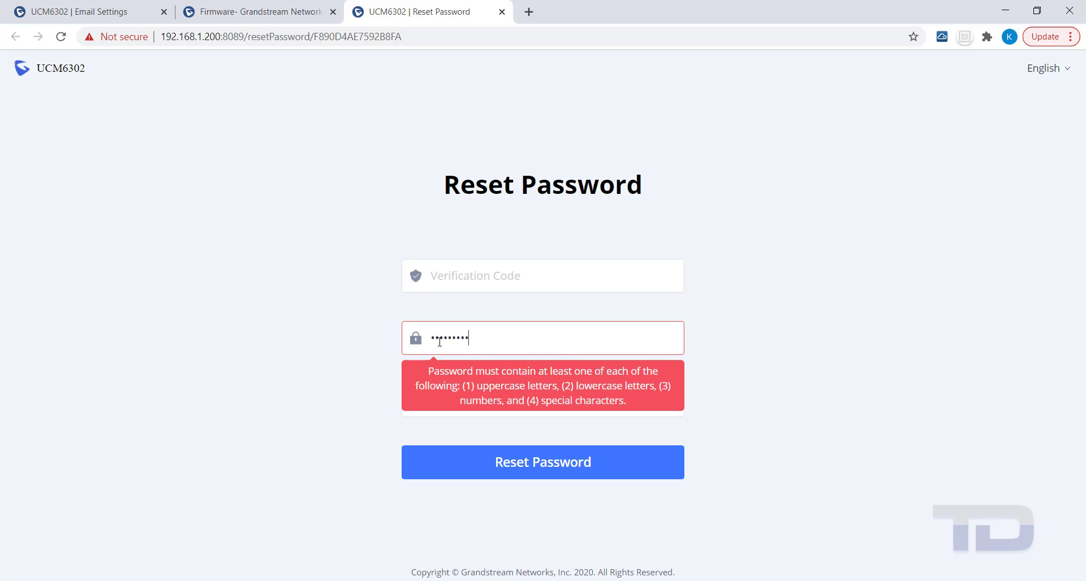
pyautogui.write('***')
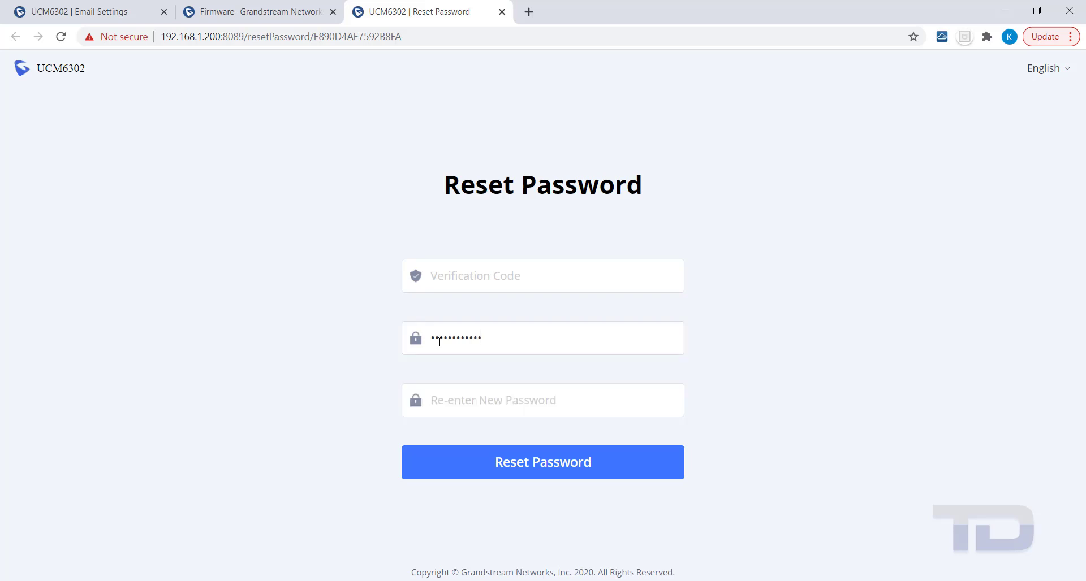
pyautogui.press('Tab')
pyautogui.write('***')
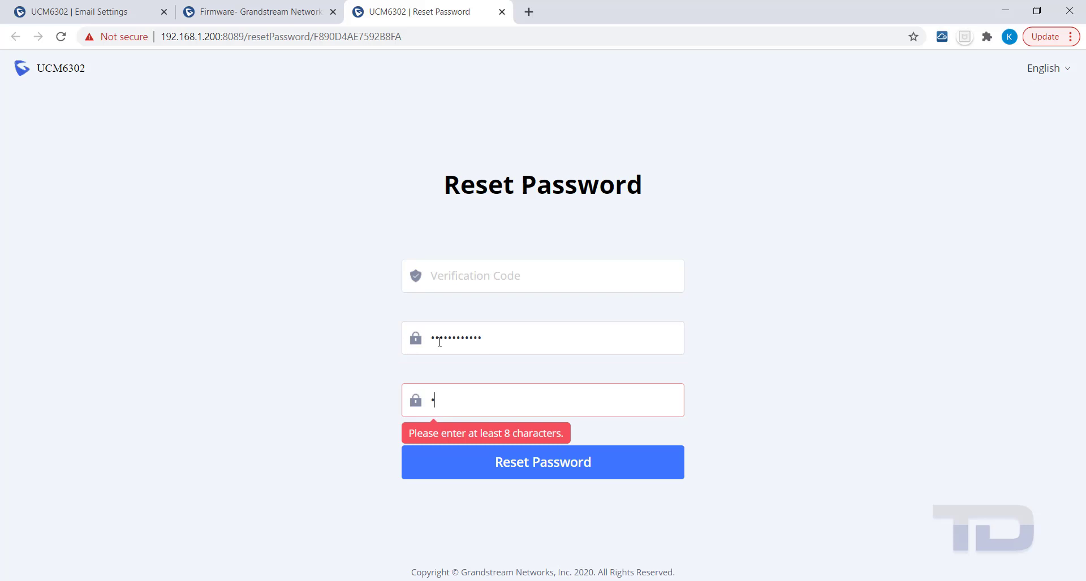
pyautogui.write('********')
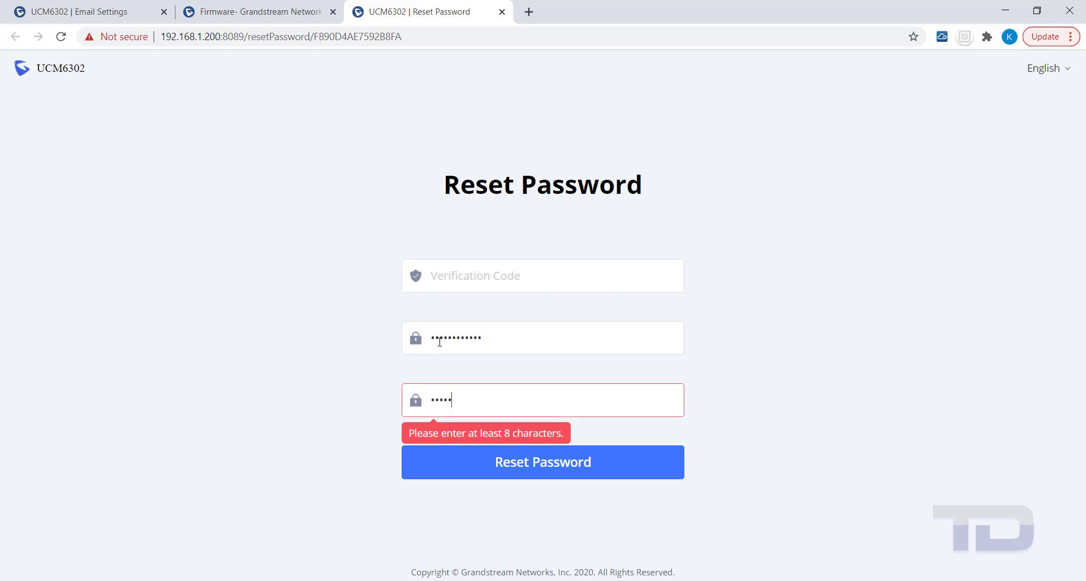
pyautogui.write('*')
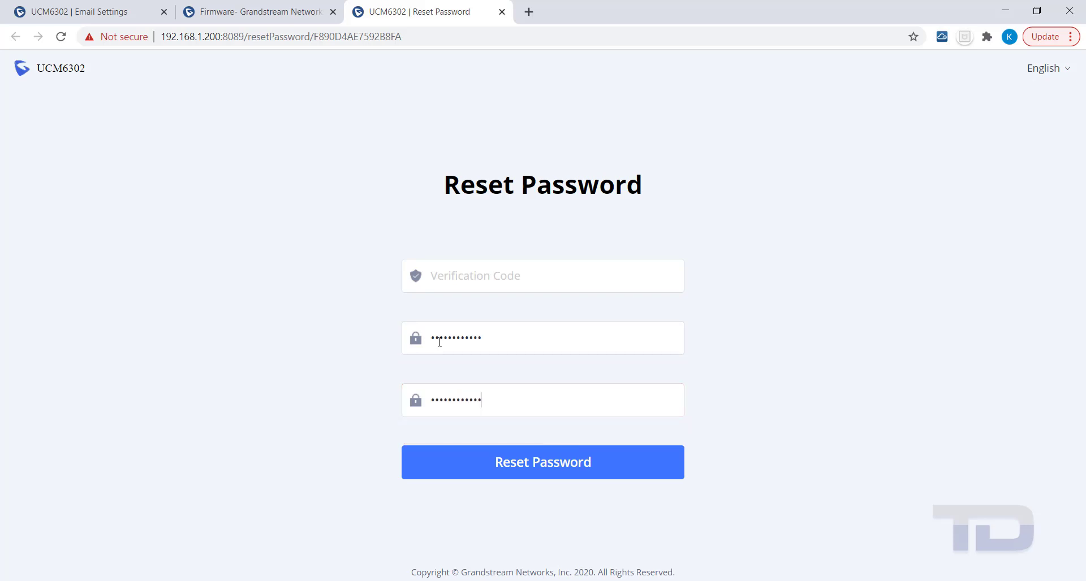
pyautogui.click(460, 274)
pyautogui.hotkey('ctrl', 'v')
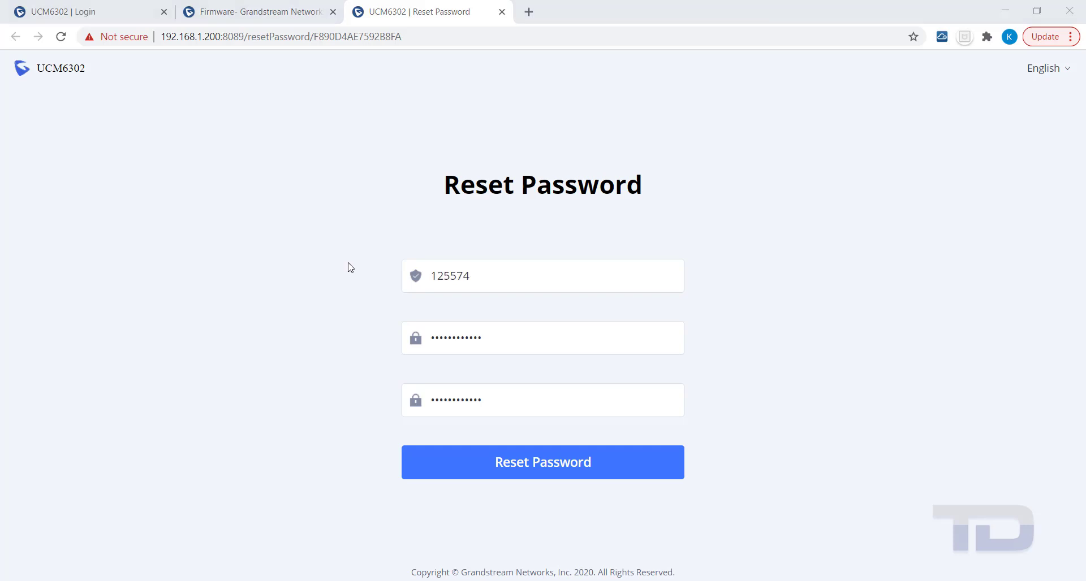
pyautogui.moveTo(433, 276); pyautogui.dragTo(492, 272)
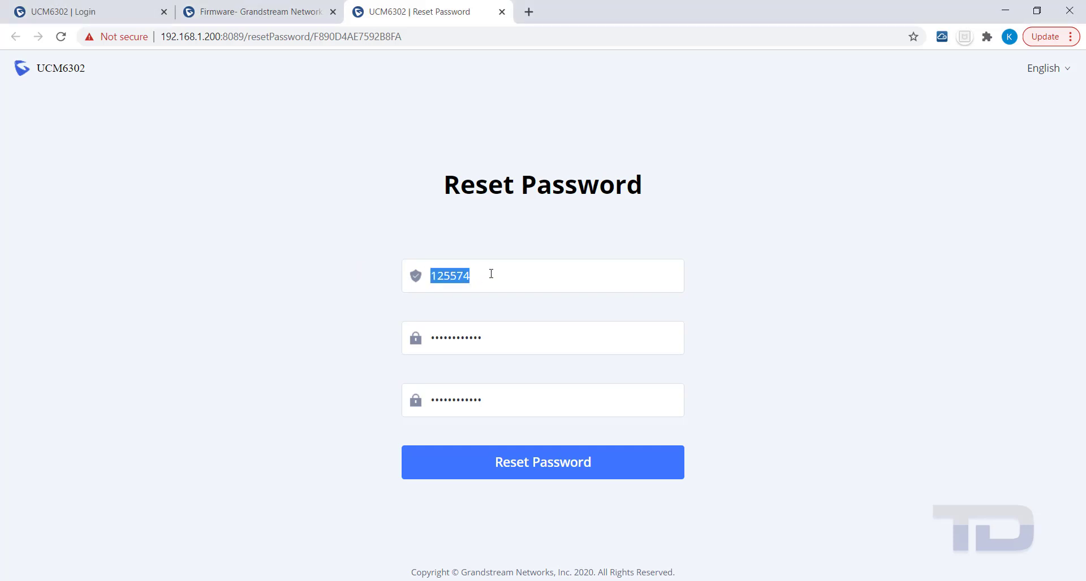
pyautogui.click(492, 272)
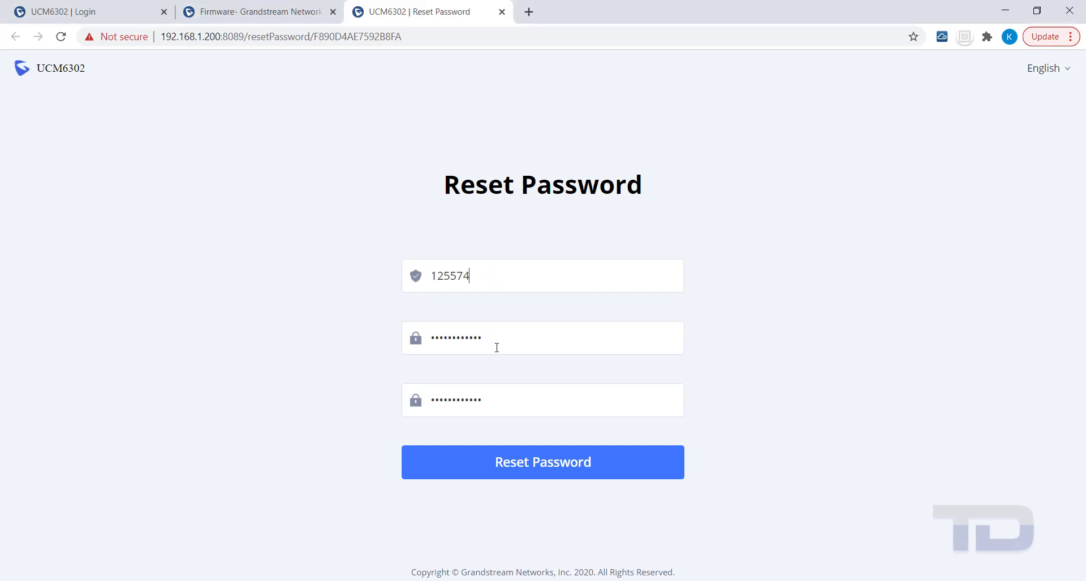
pyautogui.click(535, 469)
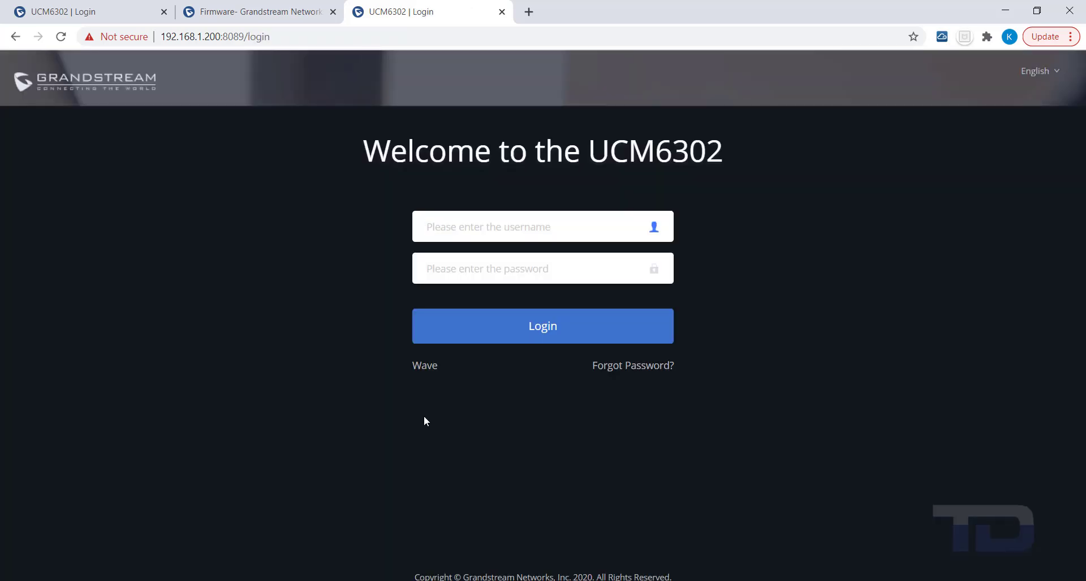
# - Log in as admin1 with the new password
pyautogui.write('adm')
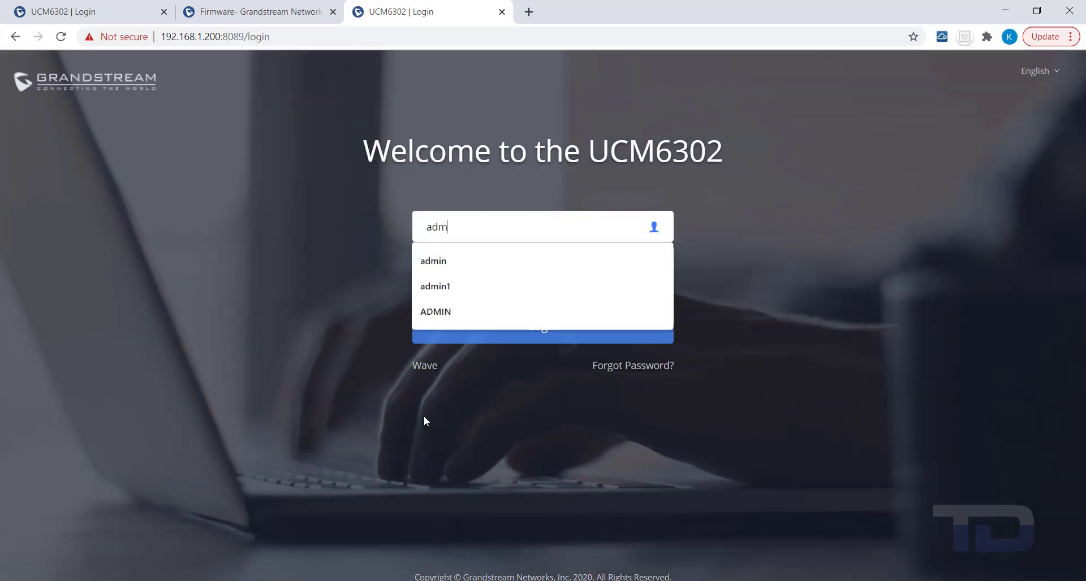
pyautogui.write('in1')
pyautogui.press('Tab')
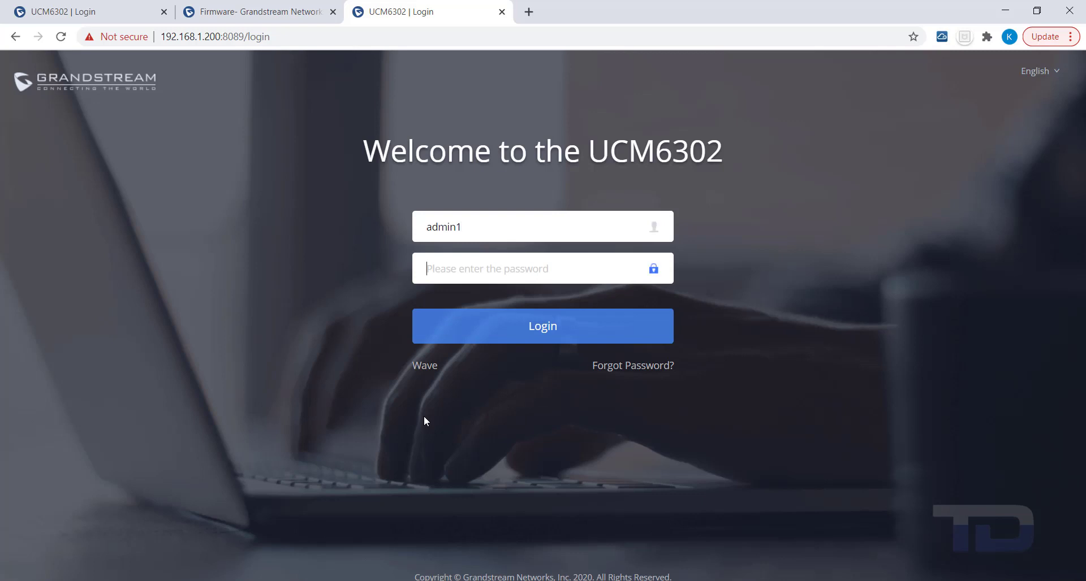
pyautogui.write('****')
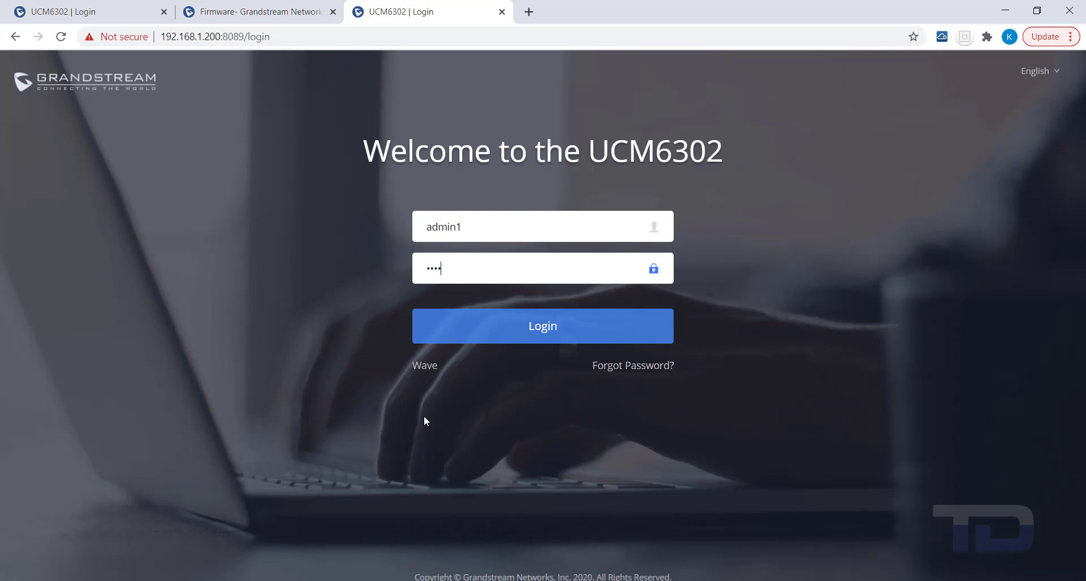
pyautogui.write('********')
pyautogui.press('Return')
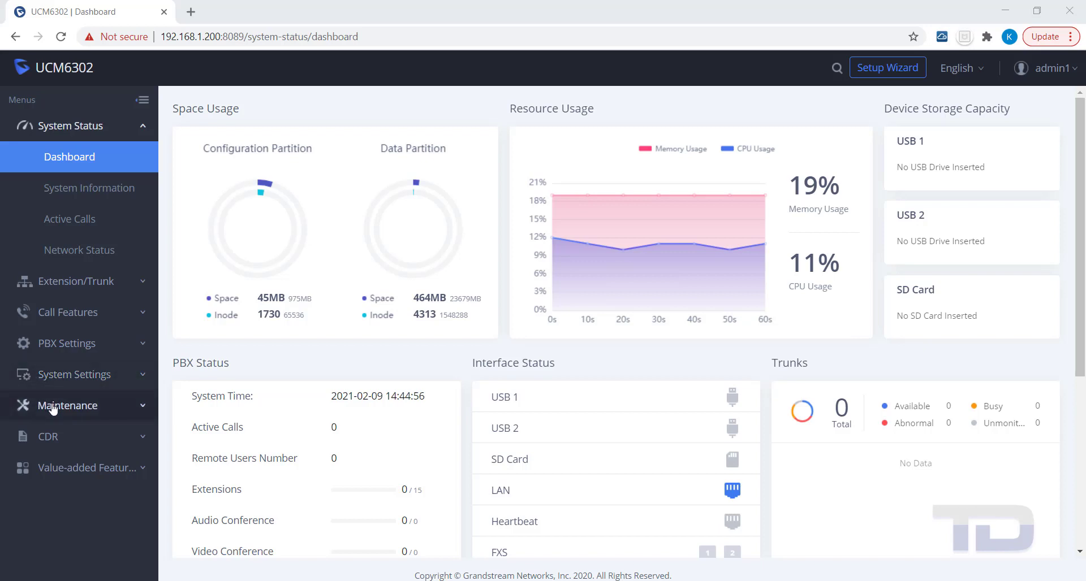
# - In Login Settings' Login Security tab, change User Login Timeout from 10 to 0
pyautogui.click(50, 406)
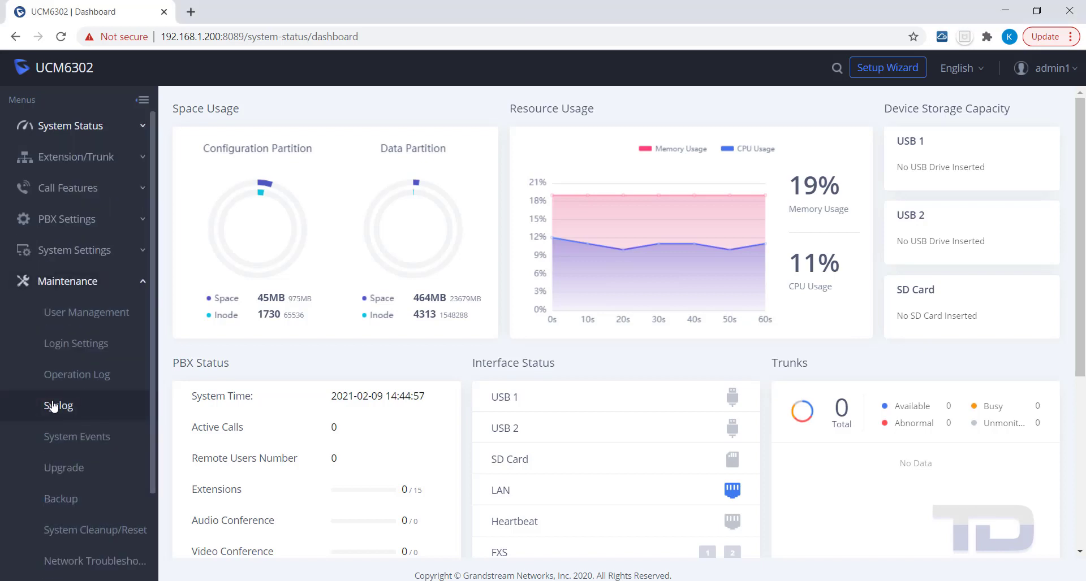
pyautogui.click(65, 346)
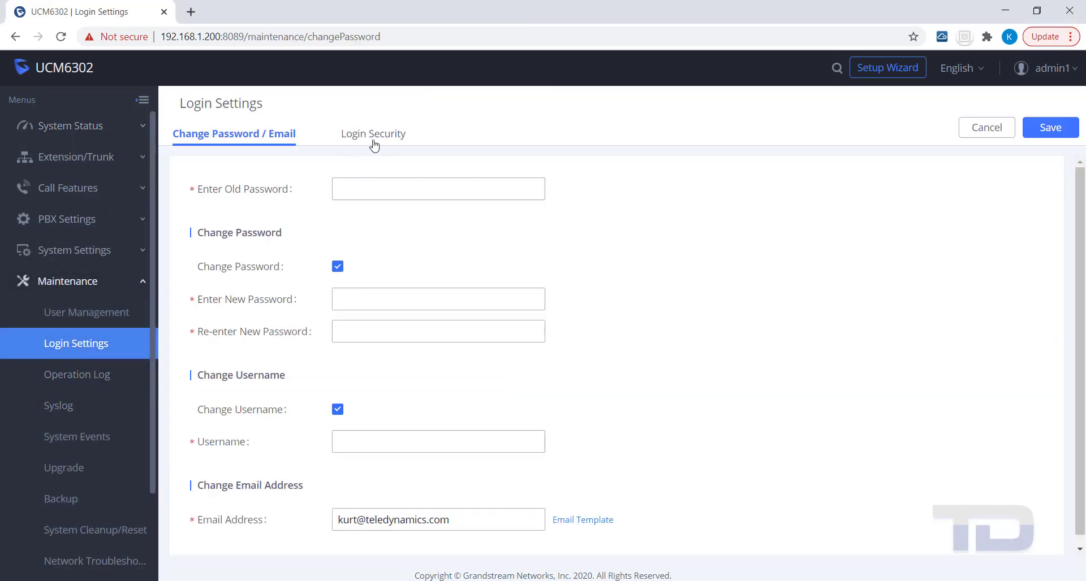
pyautogui.click(376, 141)
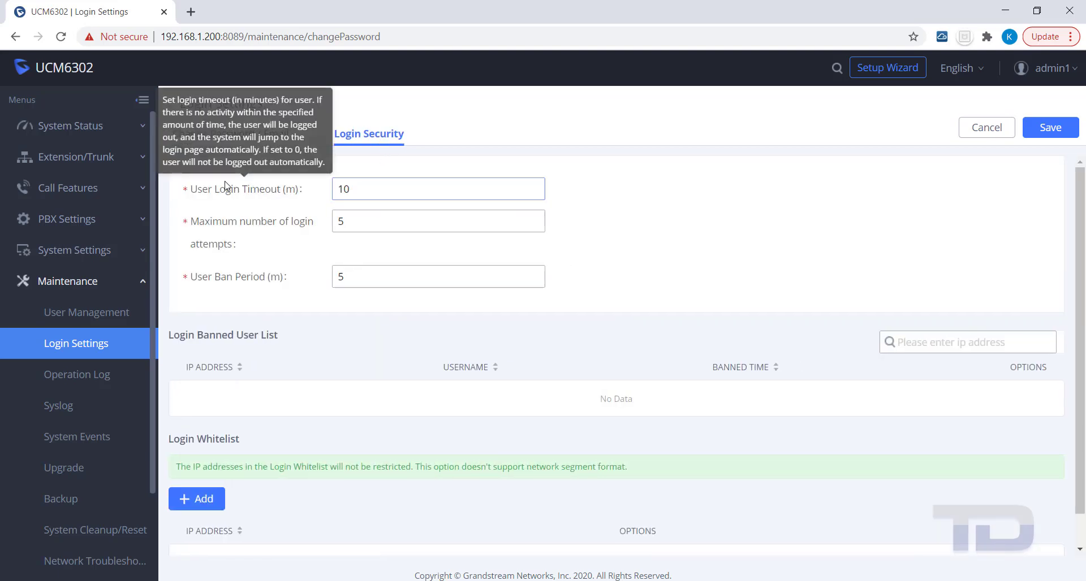
pyautogui.click(222, 189)
pyautogui.moveTo(223, 192)
pyautogui.moveTo(360, 191); pyautogui.dragTo(339, 191)
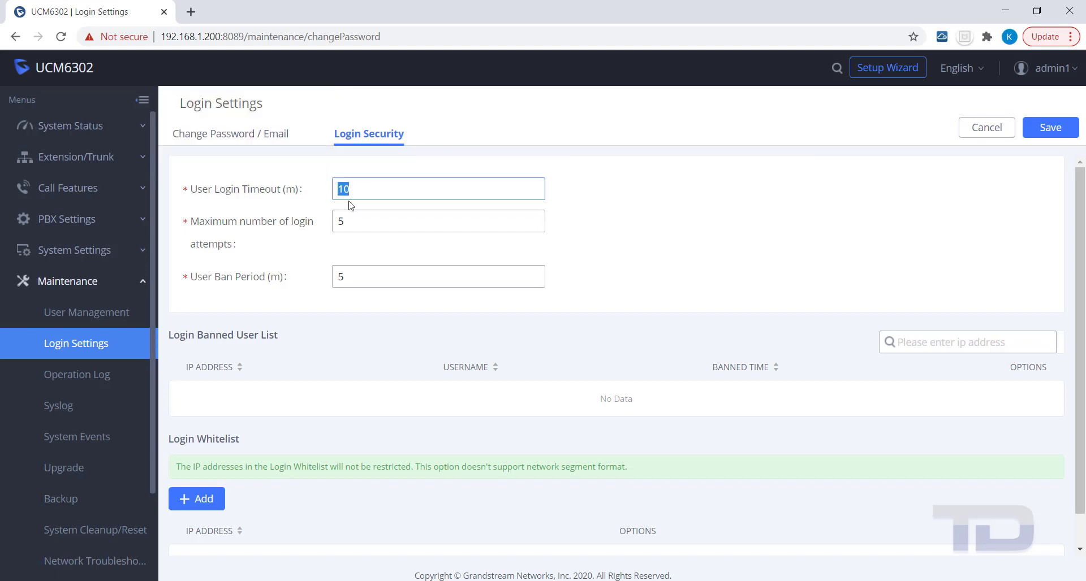
pyautogui.write('0')
# - Change Maximum number of login attempts from 5 to 15
pyautogui.click(359, 224)
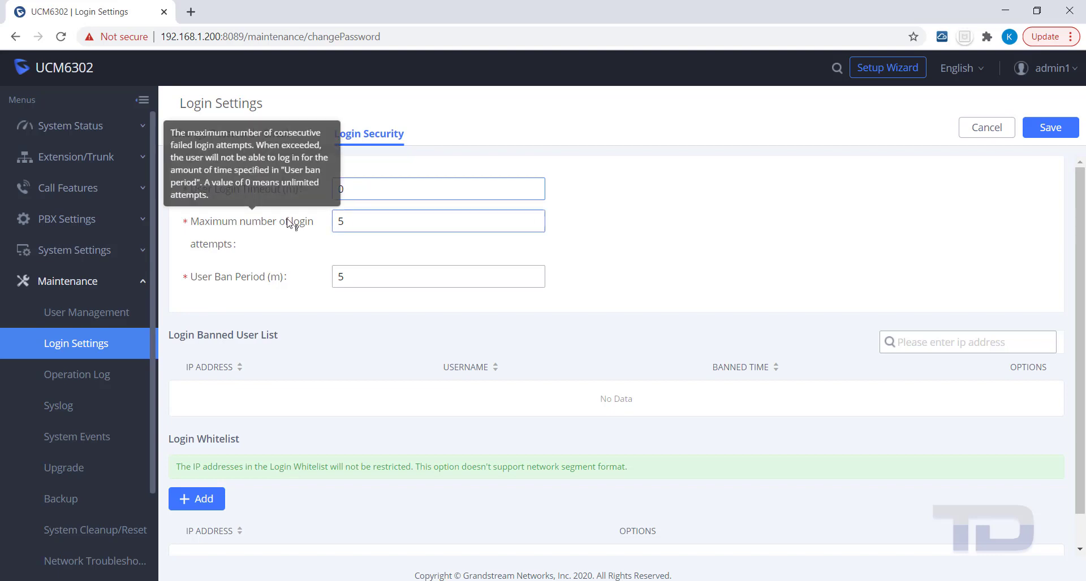
pyautogui.click(336, 218)
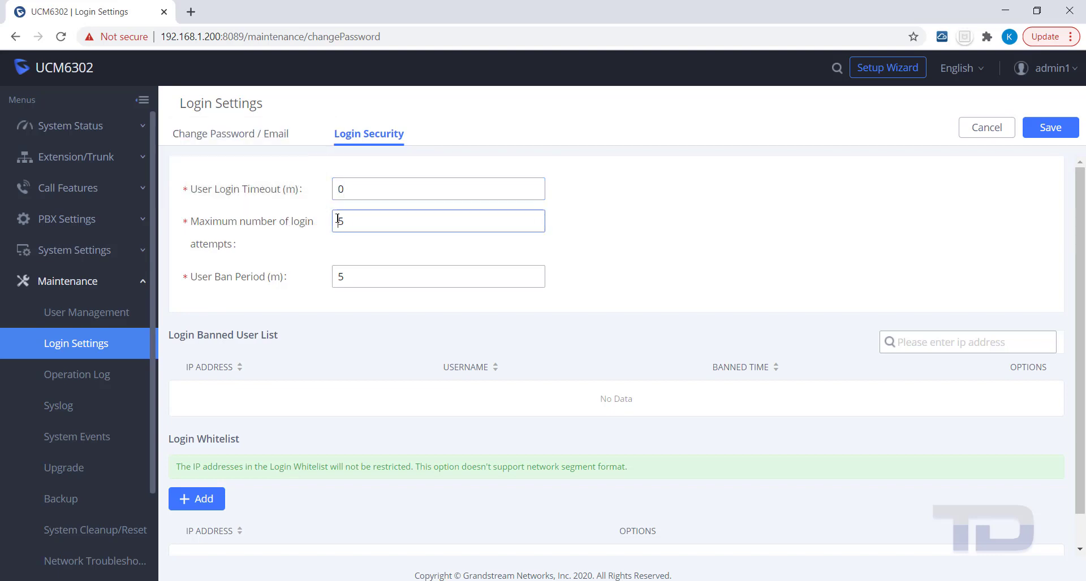
pyautogui.write('1')
pyautogui.moveTo(238, 279)
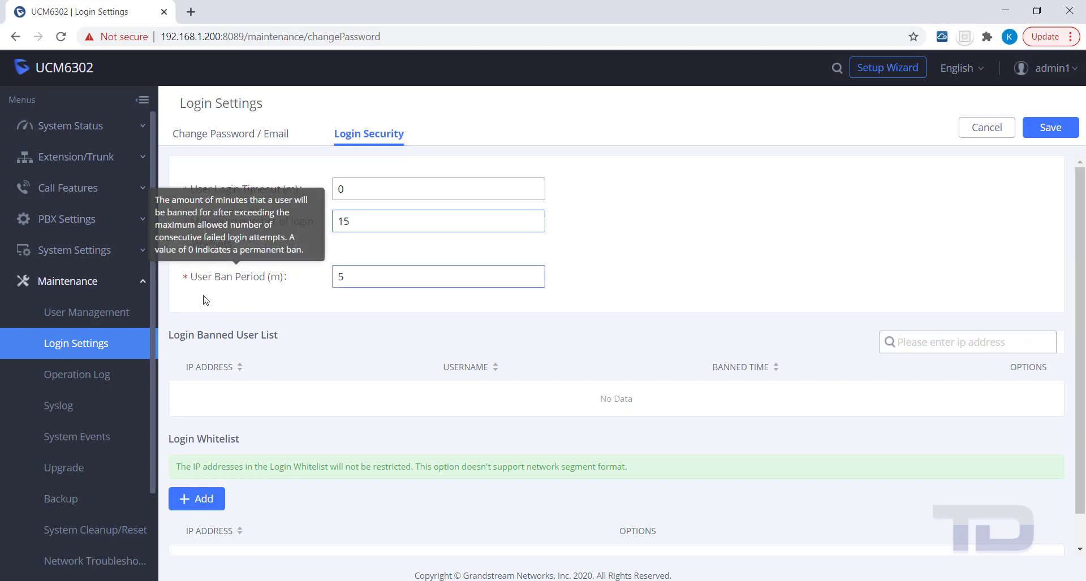